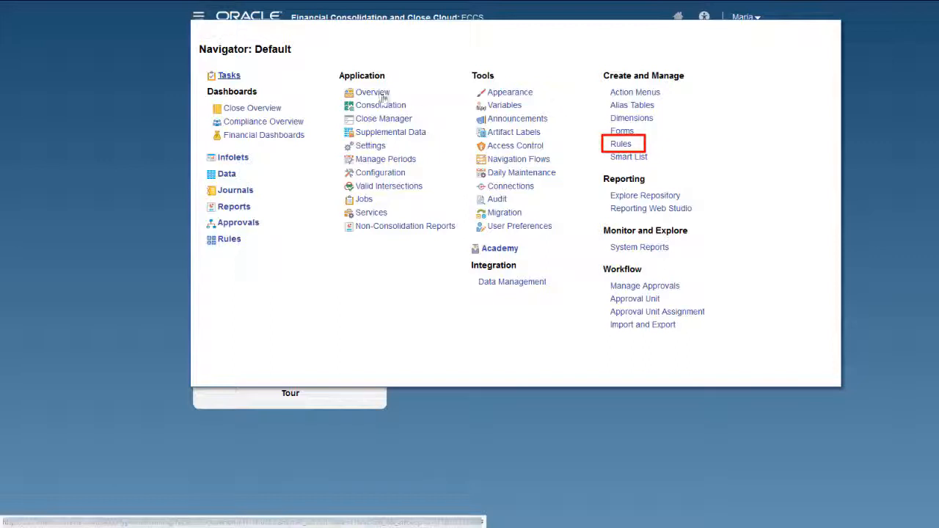
Open the rule management area in a maximized window and expand Planning, FCCS and Consol down to the existing Rules.
{"action": "left_click", "coordinate": [620, 144]}
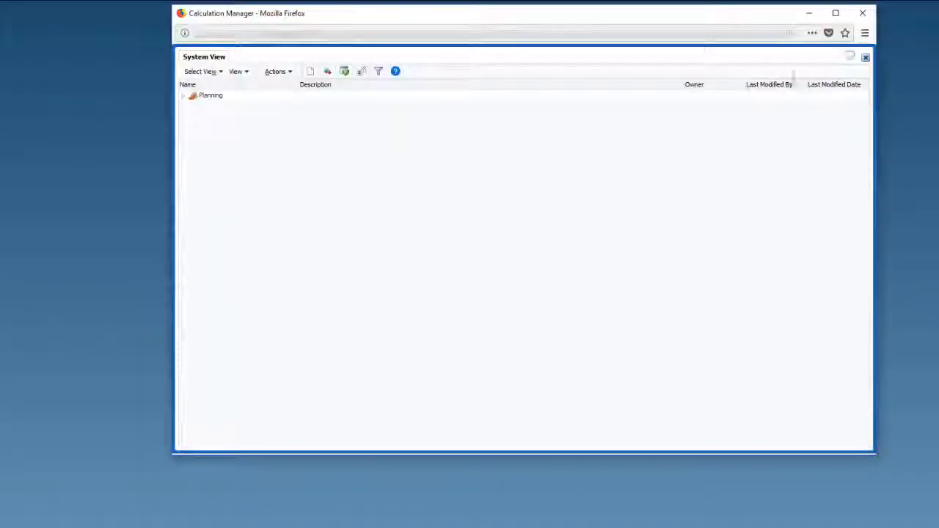
{"action": "left_click", "coordinate": [835, 12]}
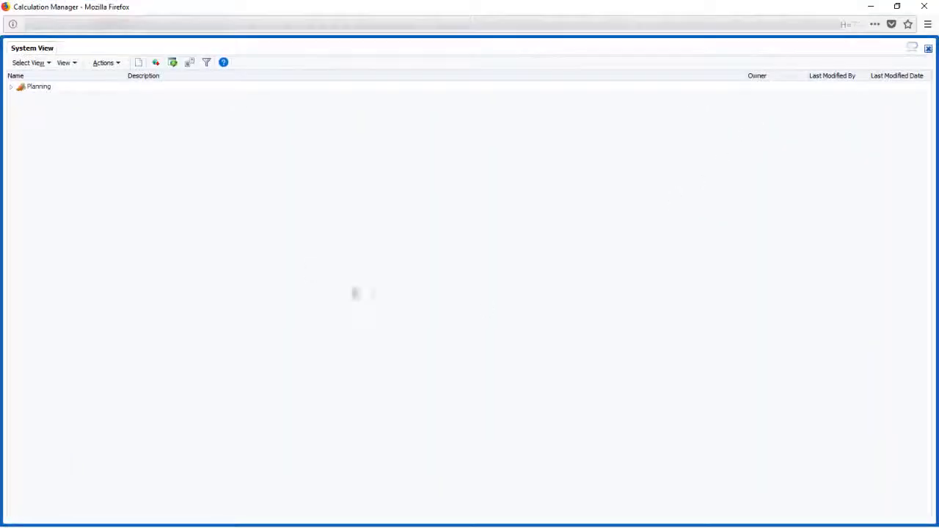
{"action": "left_click", "coordinate": [12, 88]}
{"action": "left_click", "coordinate": [20, 97]}
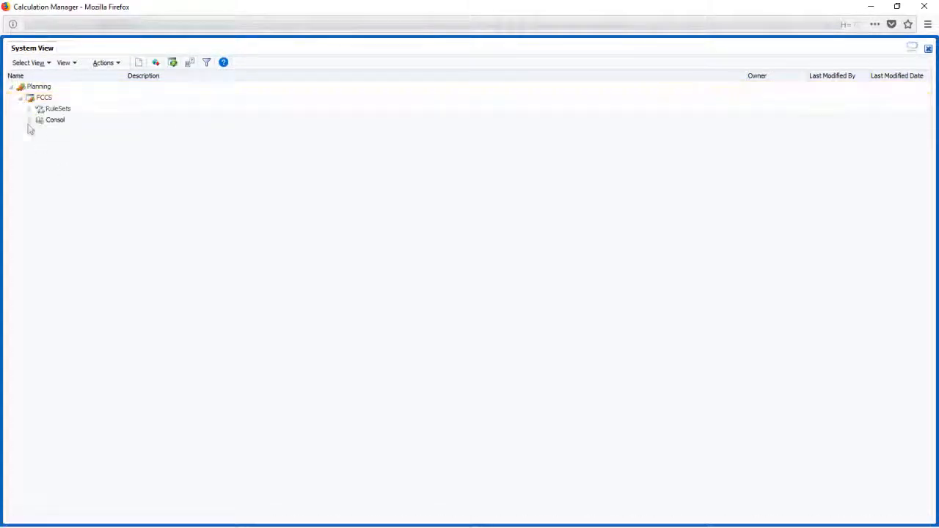
{"action": "left_click", "coordinate": [30, 119]}
{"action": "left_click", "coordinate": [39, 131]}
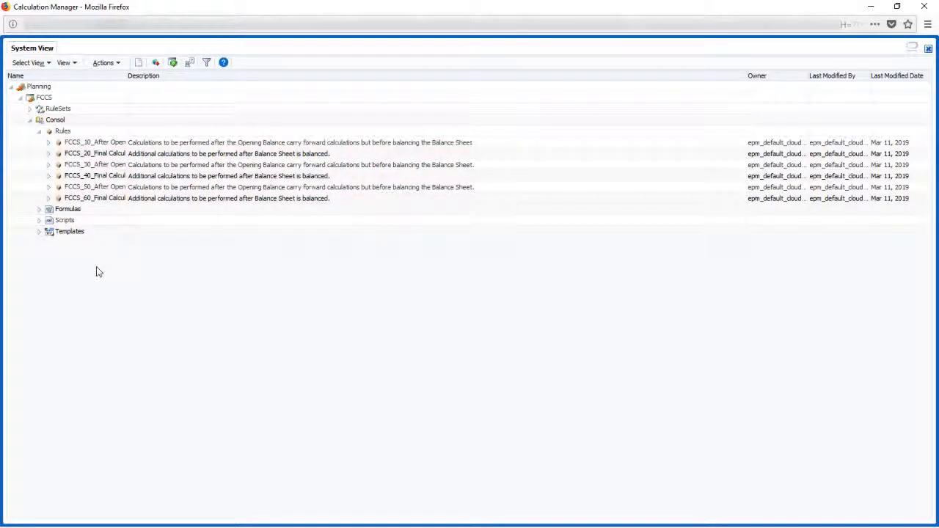
Create a rule named CalcMovement for the Planning application FCCS in the Consol cube.
{"action": "right_click", "coordinate": [62, 131]}
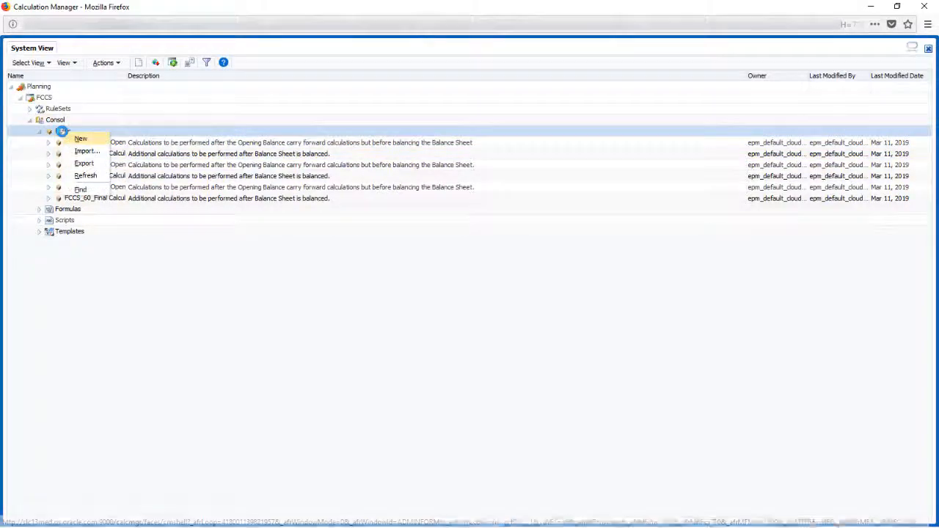
{"action": "left_click", "coordinate": [80, 138]}
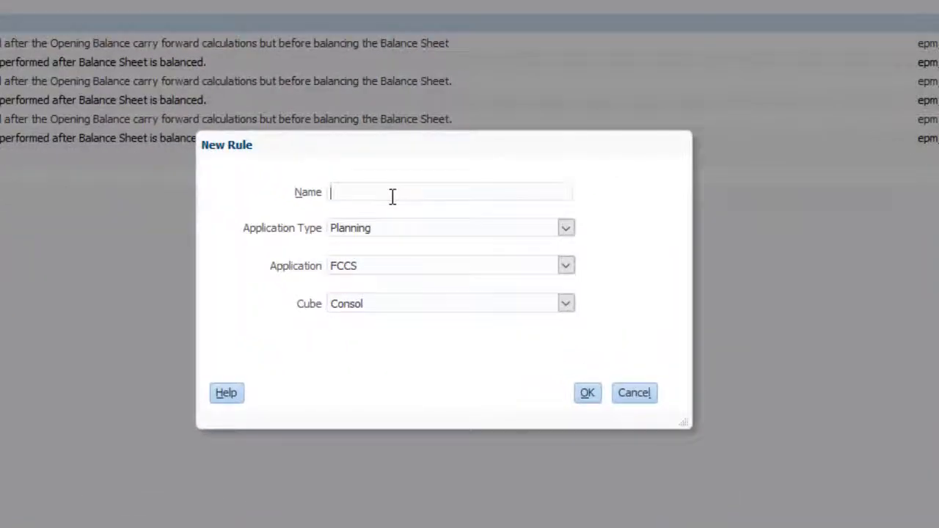
{"action": "type", "text": "CalcMovement"}
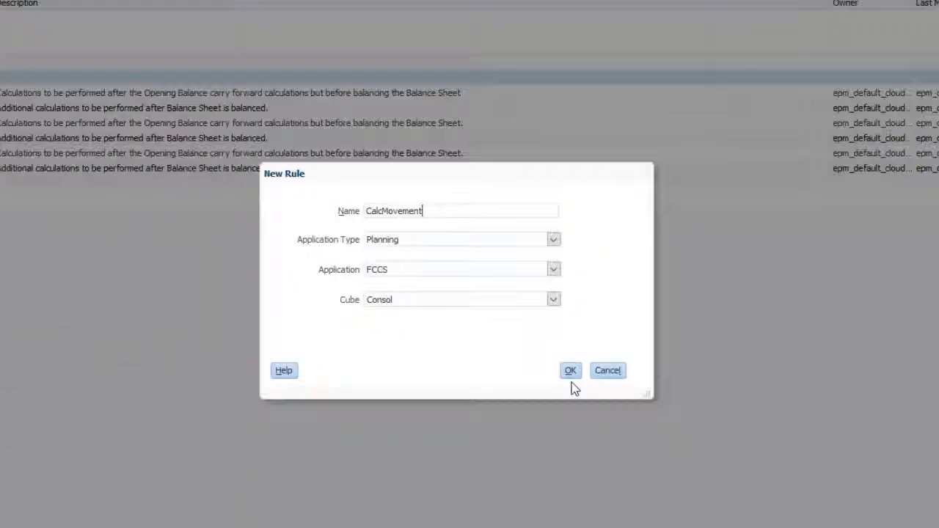
{"action": "left_click", "coordinate": [570, 371]}
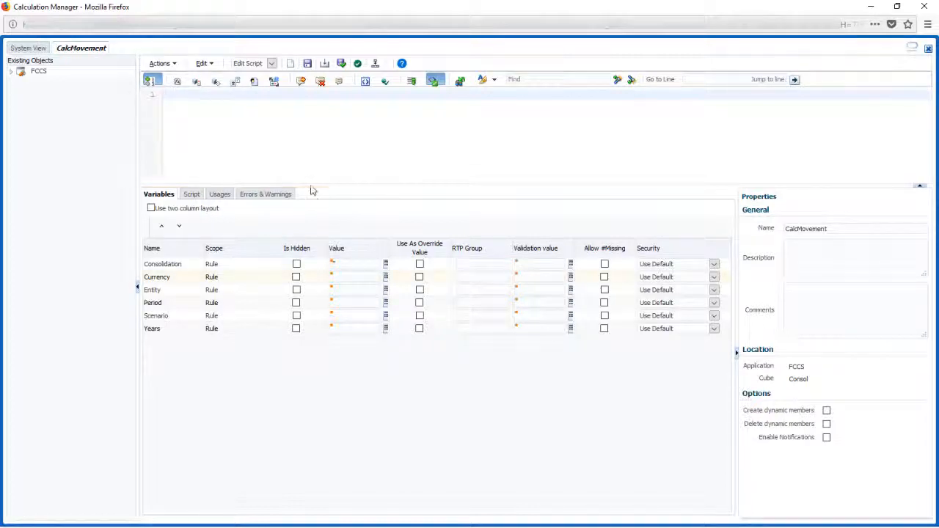
Paste the copied movement calculation script into the CalcMovement rule, enlarge the script area and check the available editing modes.
{"action": "left_click", "coordinate": [176, 96]}
{"action": "right_click", "coordinate": [174, 97]}
{"action": "left_click", "coordinate": [203, 146]}
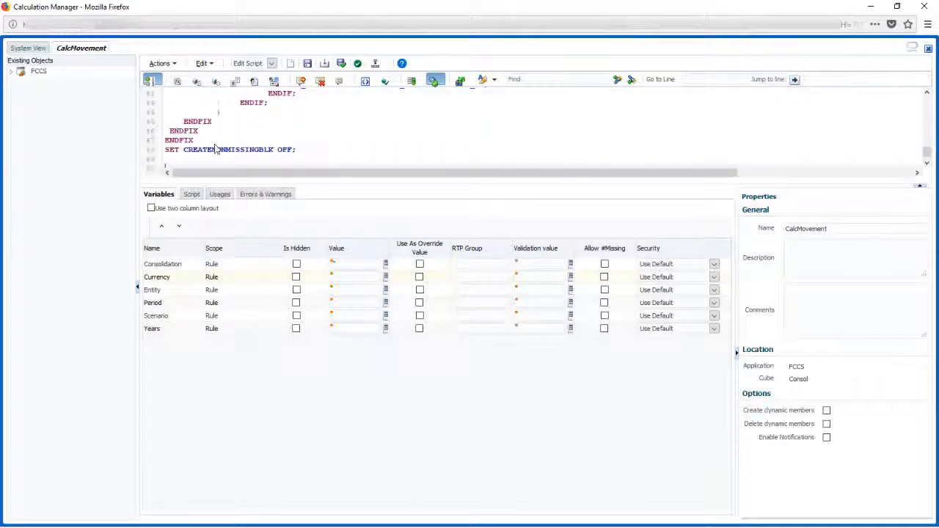
{"action": "left_click_drag", "start_coordinate": [540, 181], "coordinate": [541, 306]}
{"action": "left_click_drag", "start_coordinate": [928, 241], "coordinate": [928, 128]}
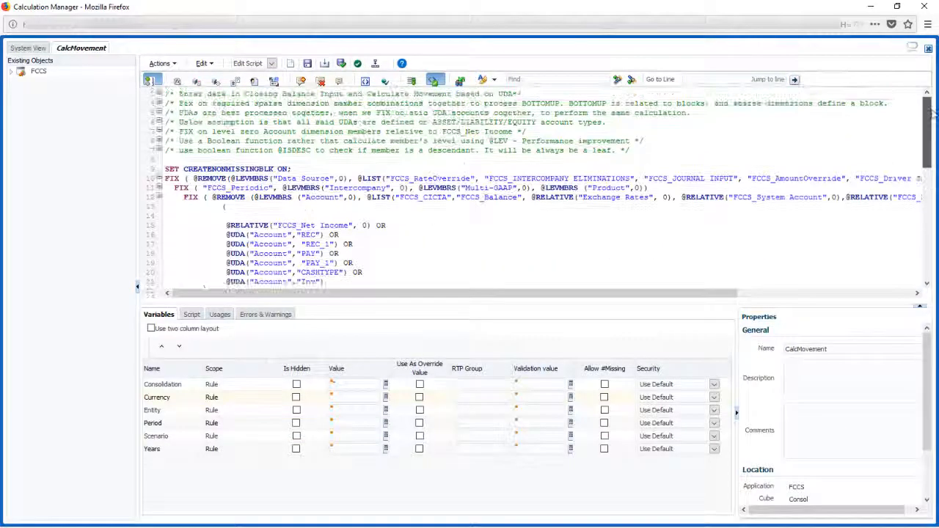
{"action": "left_click", "coordinate": [272, 64]}
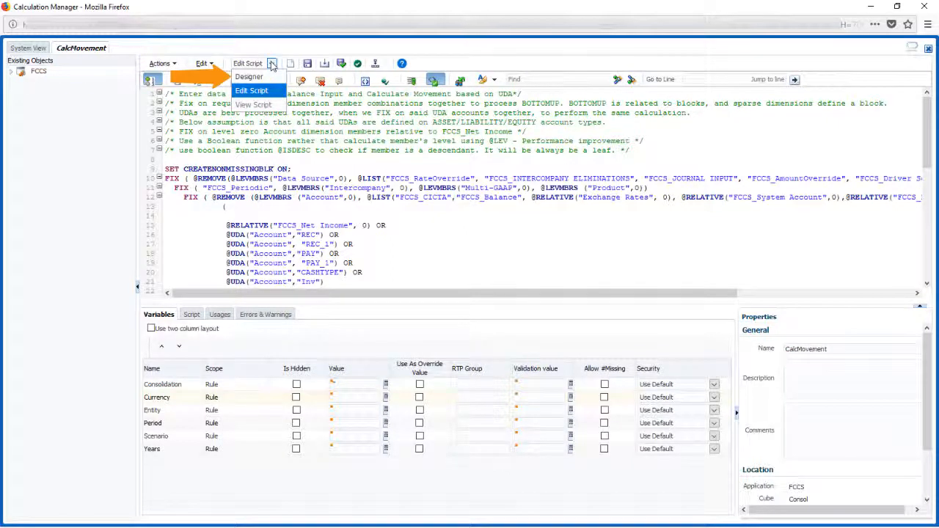
{"action": "left_click", "coordinate": [454, 242]}
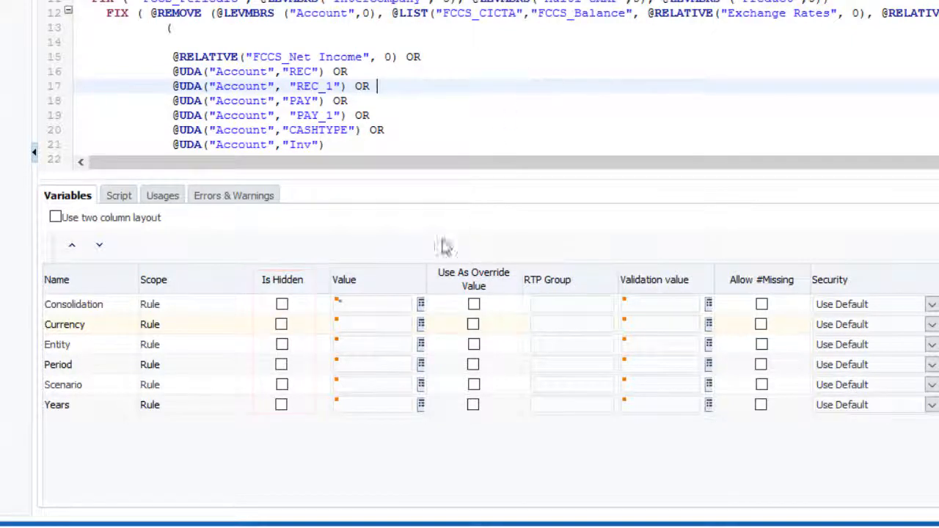
Set the Consolidation variable to "FCCS_Entity Input" and the Currency variable to "Entity Currency", both in quotation marks.
{"action": "left_click", "coordinate": [365, 304]}
{"action": "type", "text": "\"FCC"}
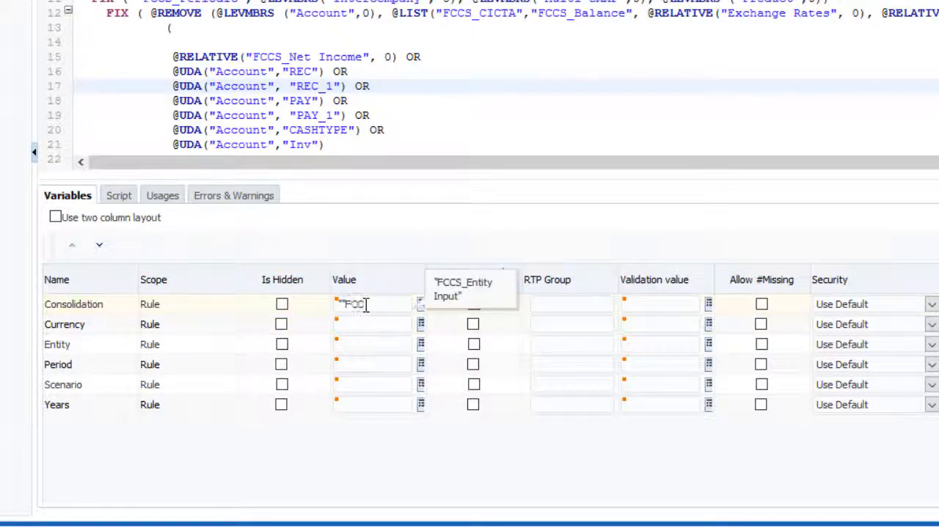
{"action": "type", "text": "S_Entity Input\""}
{"action": "left_click", "coordinate": [355, 328]}
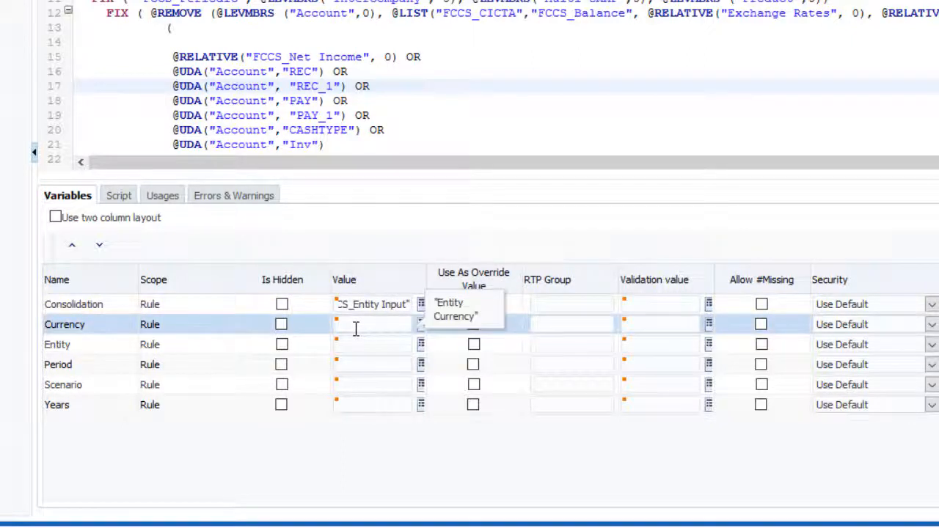
{"action": "type", "text": "\"Entity Currency\""}
Mark the Consolidation and Currency variables as override values and hide both of them.
{"action": "left_click", "coordinate": [473, 303]}
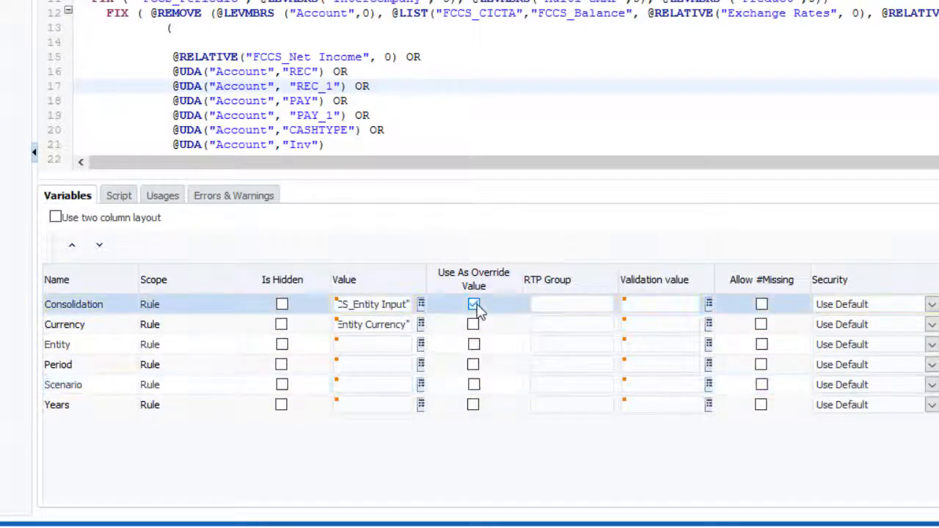
{"action": "left_click", "coordinate": [473, 324]}
{"action": "left_click", "coordinate": [283, 306]}
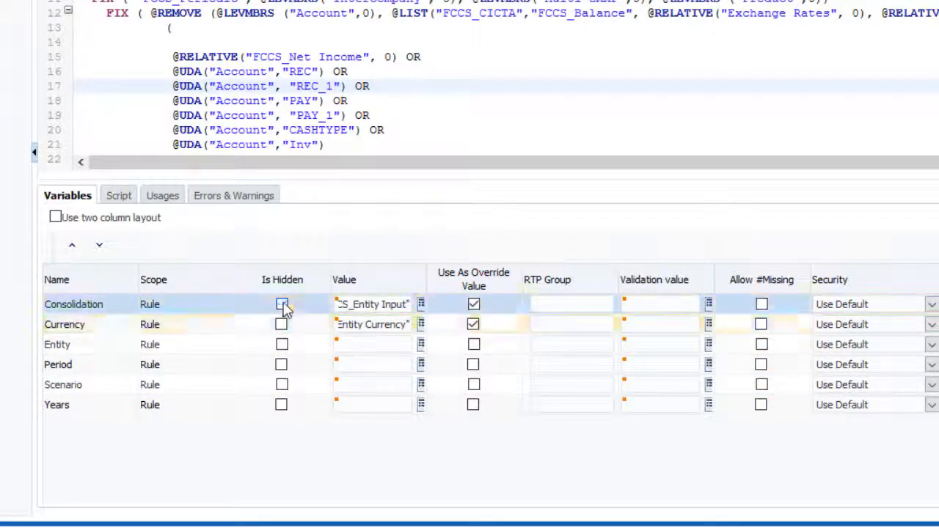
{"action": "left_click", "coordinate": [282, 324]}
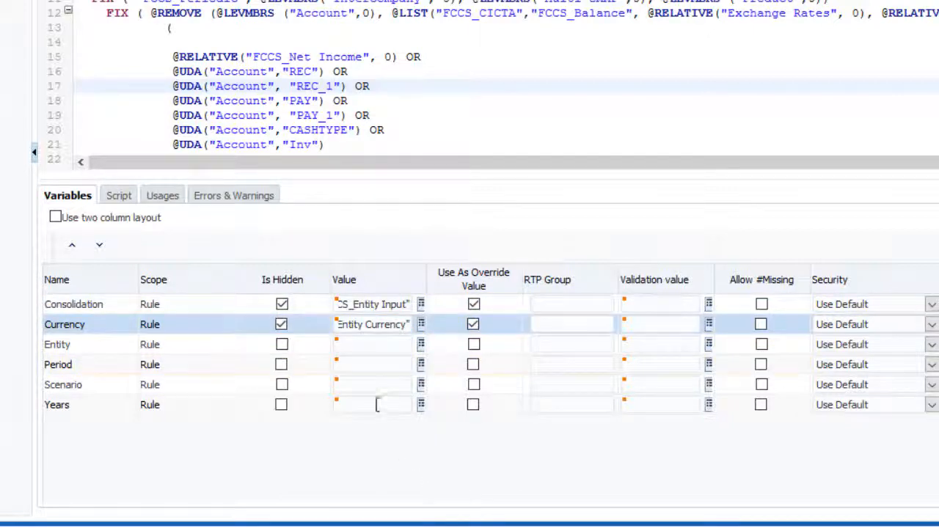
Set the Scenario variable's value to Actual.
{"action": "left_click", "coordinate": [360, 385]}
{"action": "type", "text": "\"A"}
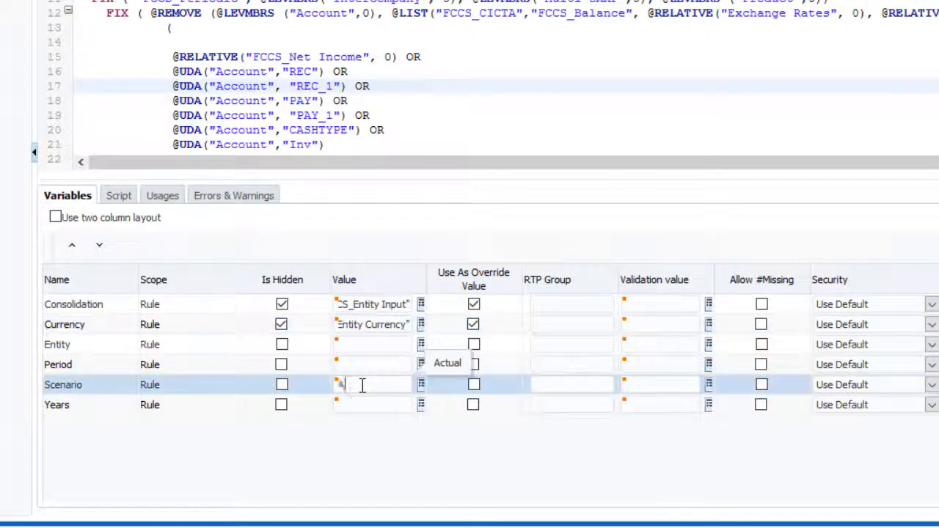
{"action": "type", "text": "ctual"}
{"action": "left_click", "coordinate": [407, 457]}
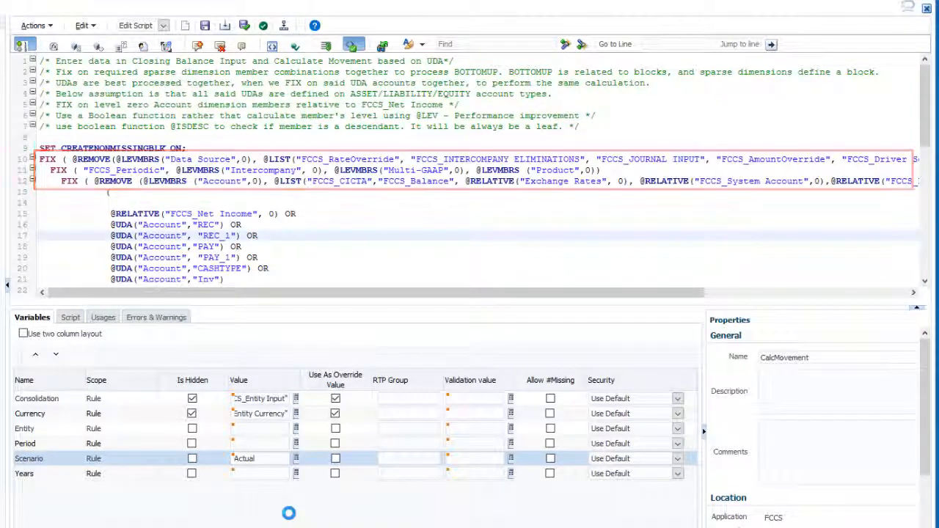
Validate the rule against Planning, supplying entity NY, period Jan and a year as the runtime prompt values.
{"action": "scroll", "coordinate": [562, 271], "scroll_direction": "down", "scroll_amount": 8}
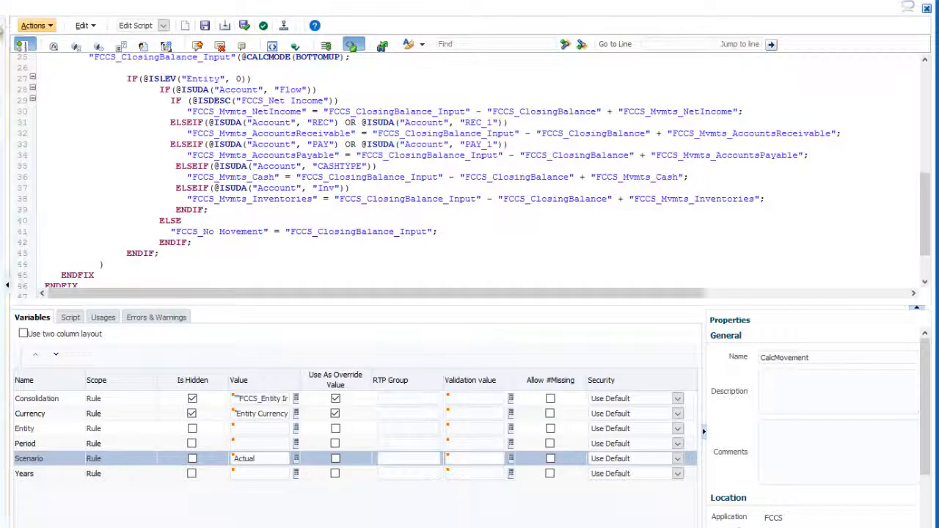
{"action": "left_click", "coordinate": [51, 29]}
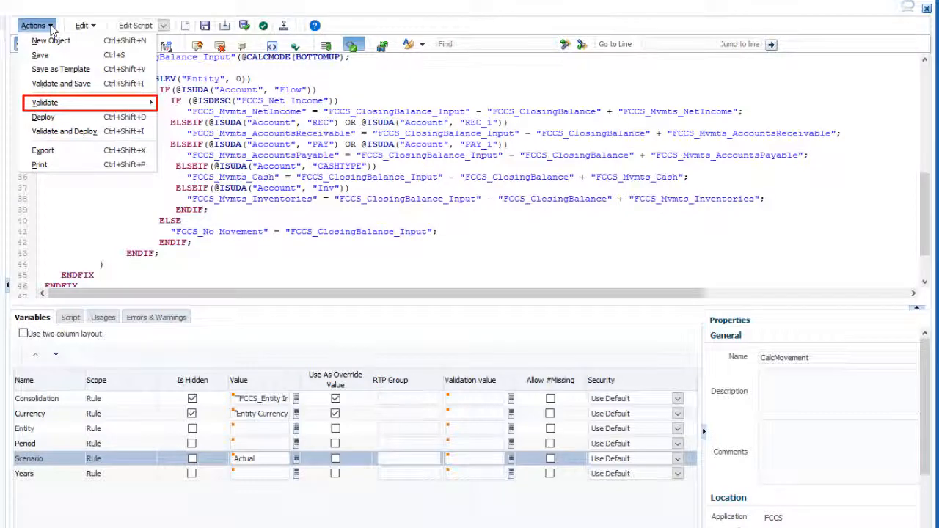
{"action": "mouse_move", "coordinate": [60, 108]}
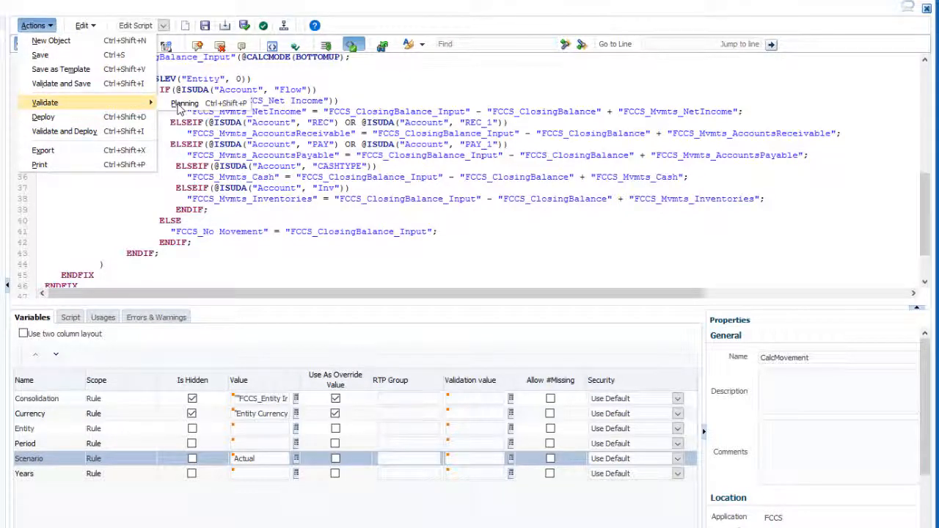
{"action": "left_click", "coordinate": [177, 110]}
{"action": "left_click", "coordinate": [525, 240]}
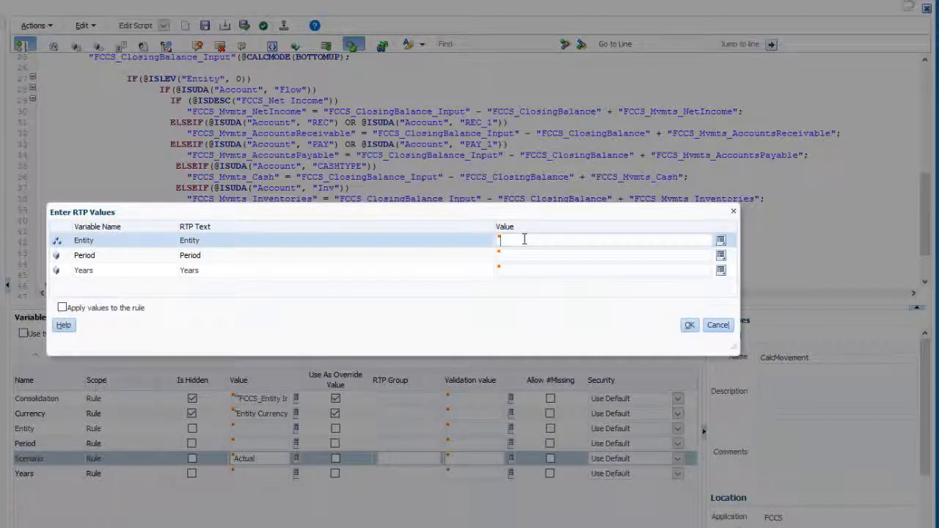
{"action": "left_click", "coordinate": [520, 255]}
{"action": "type", "text": "Jan"}
{"action": "left_click", "coordinate": [520, 268]}
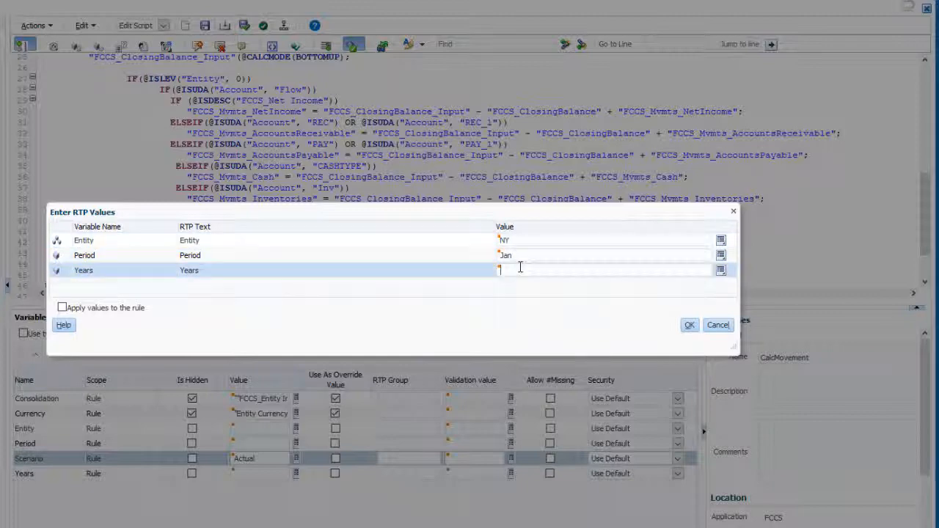
{"action": "left_click", "coordinate": [689, 324]}
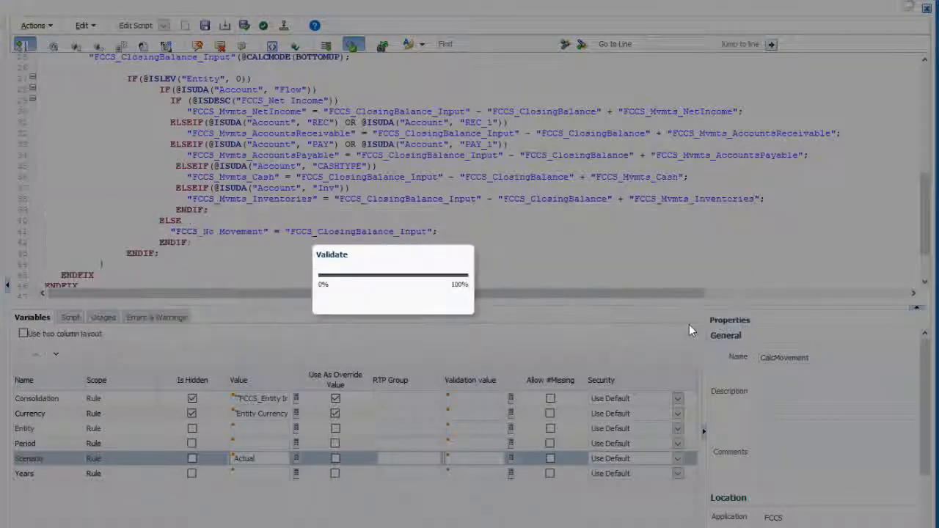
{"action": "left_click", "coordinate": [564, 328]}
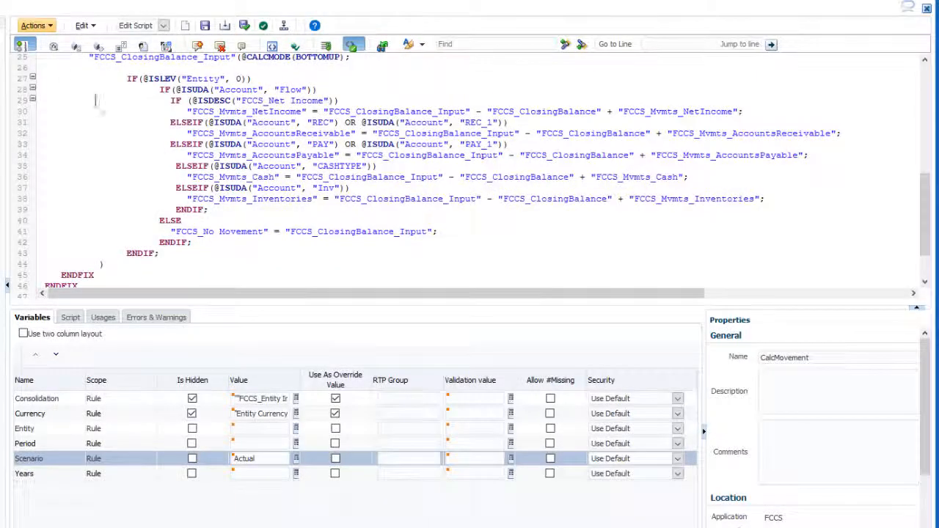
Deploy the CalcMovement rule and dismiss the deployment message.
{"action": "left_click", "coordinate": [49, 26]}
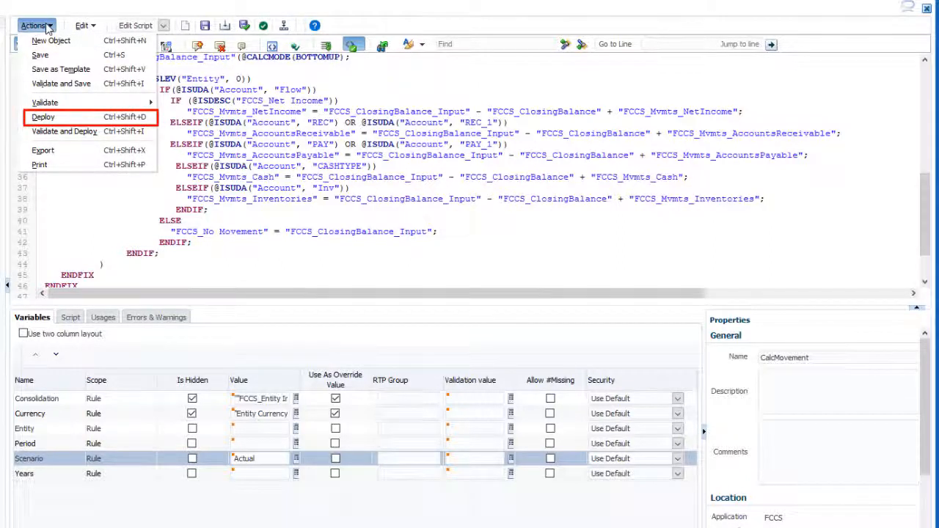
{"action": "left_click", "coordinate": [57, 119]}
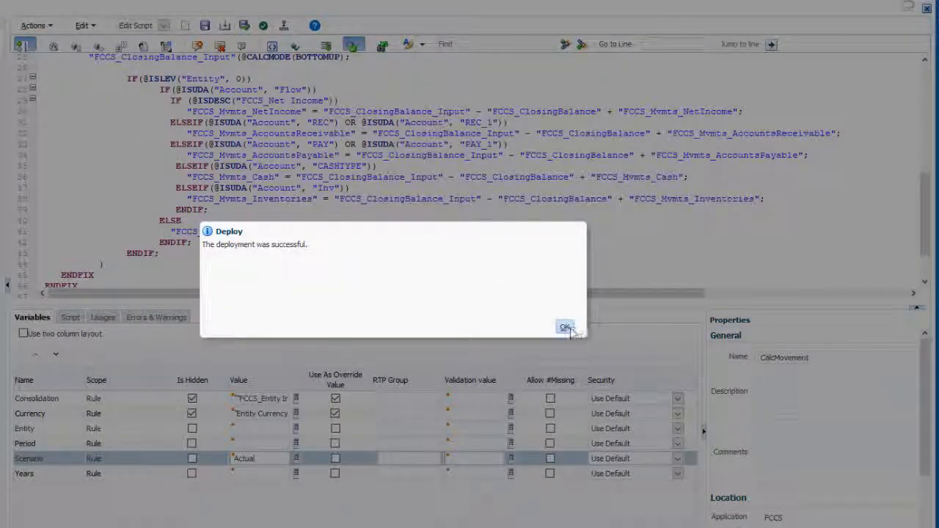
{"action": "left_click", "coordinate": [565, 327]}
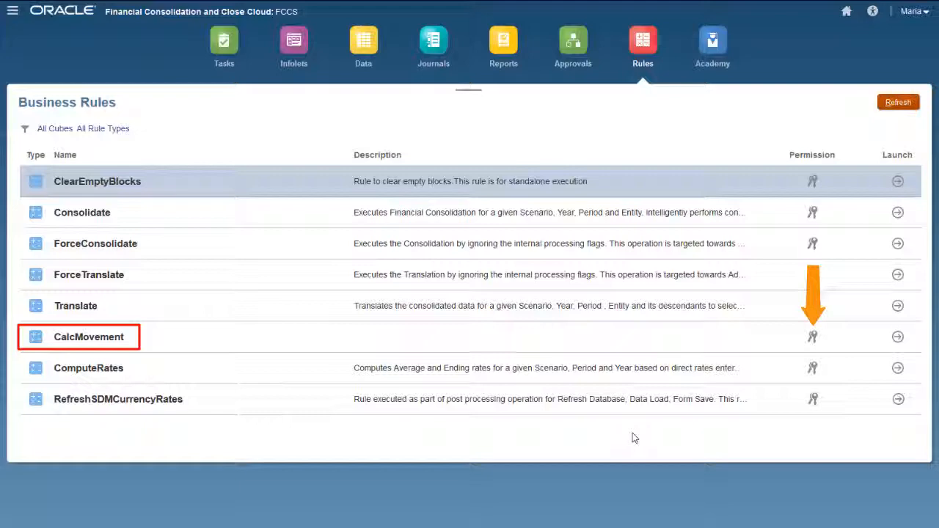
Start launching CalcMovement from the business rules list and choose the Level 0 Descendants of USA Entity as the entity.
{"action": "left_click", "coordinate": [898, 336]}
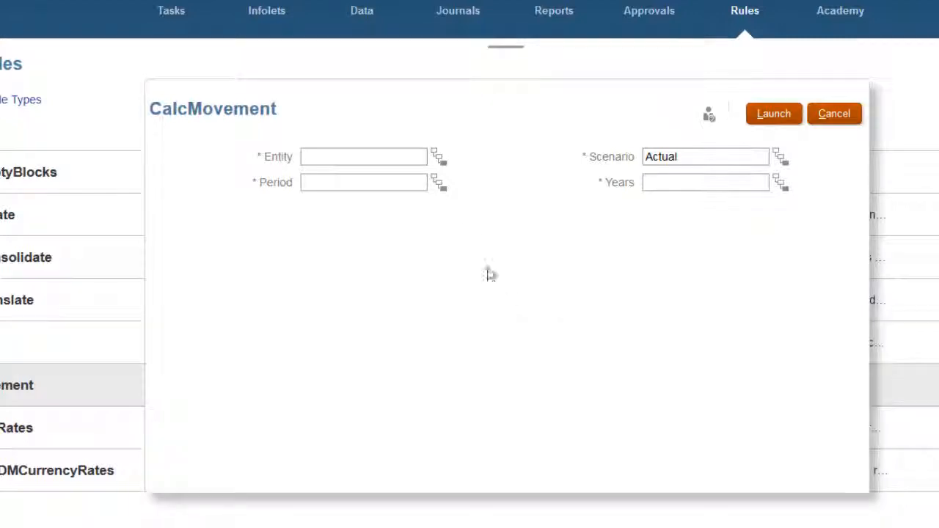
{"action": "left_click", "coordinate": [442, 168]}
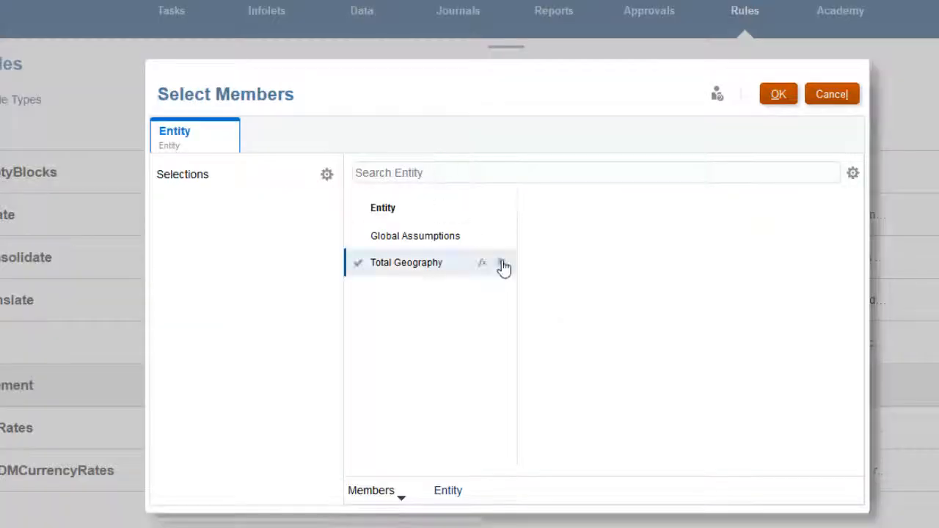
{"action": "left_click", "coordinate": [500, 257]}
{"action": "left_click", "coordinate": [673, 229]}
{"action": "left_click", "coordinate": [835, 230]}
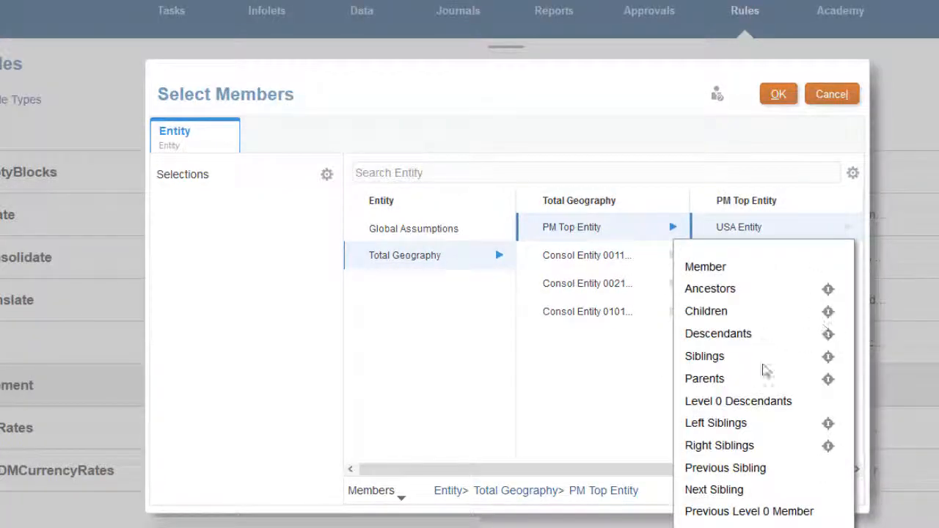
{"action": "left_click", "coordinate": [749, 398]}
{"action": "left_click", "coordinate": [778, 95]}
Set the period to Jan and the year to FY19, and run the CalcMovement rule.
{"action": "left_click", "coordinate": [357, 184]}
{"action": "type", "text": "Jan"}
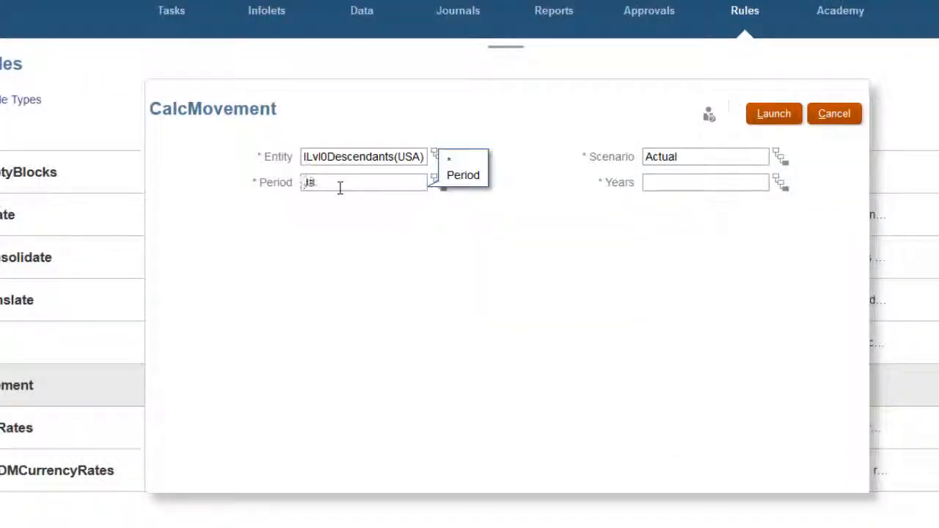
{"action": "left_click", "coordinate": [656, 182]}
{"action": "type", "text": "FY19"}
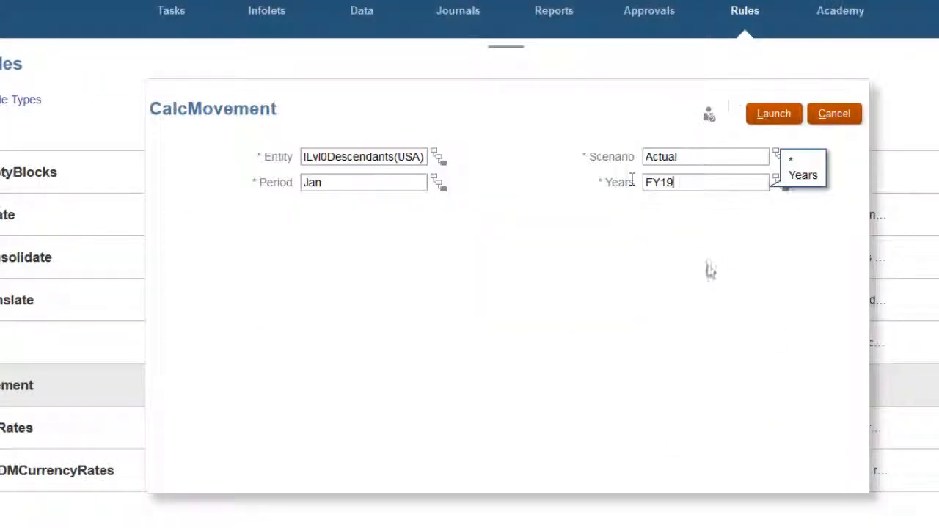
{"action": "left_click", "coordinate": [774, 114]}
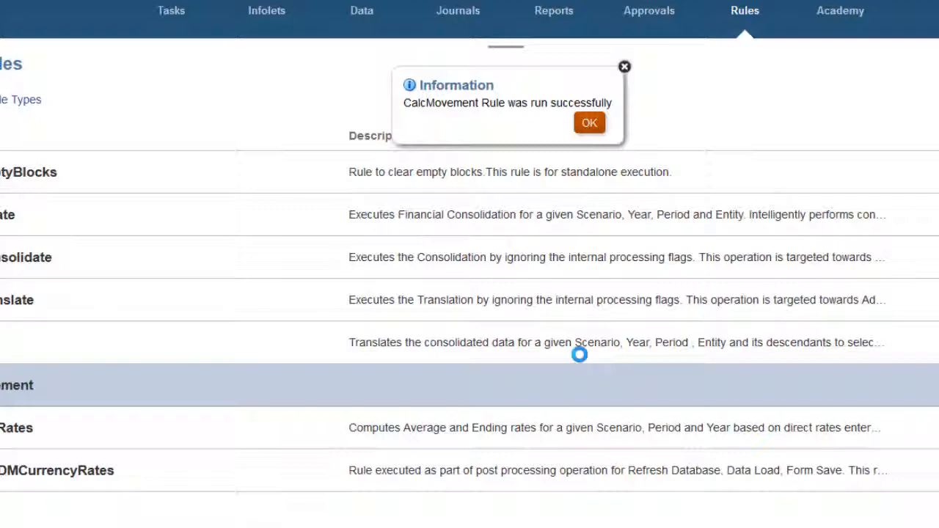